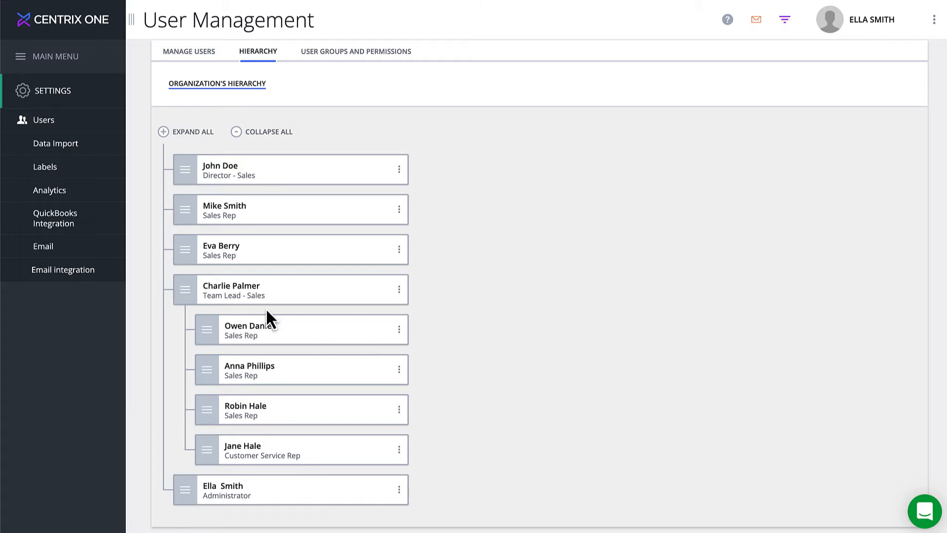
# - Place the sales team lead under the sales director, and the two top-level sales reps under the team lead
pyautogui.moveTo(189, 295); pyautogui.dragTo(241, 178)
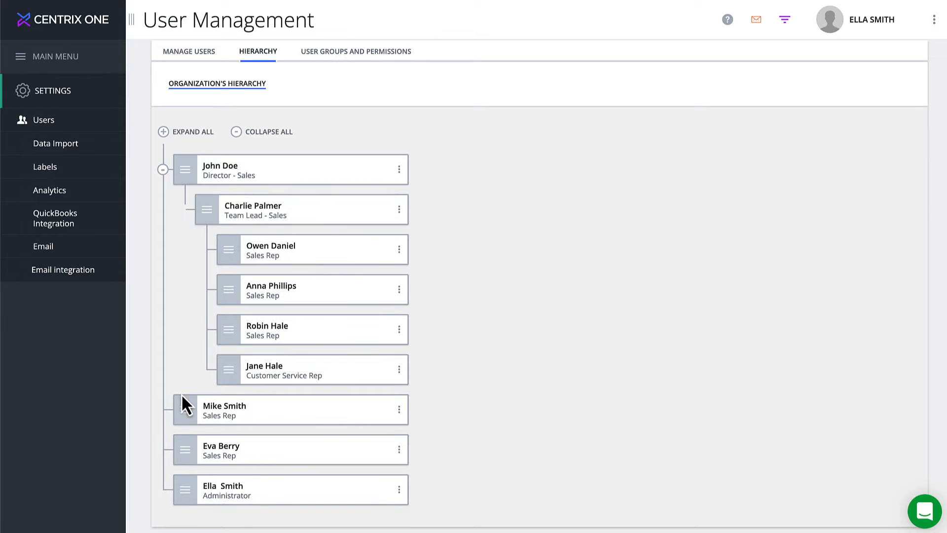
pyautogui.moveTo(186, 412); pyautogui.dragTo(222, 354)
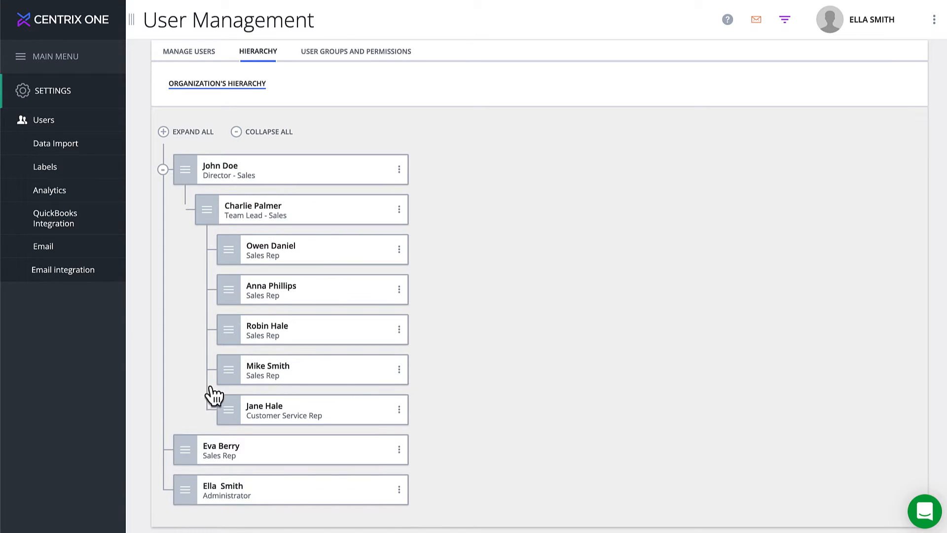
pyautogui.moveTo(183, 450); pyautogui.dragTo(220, 405)
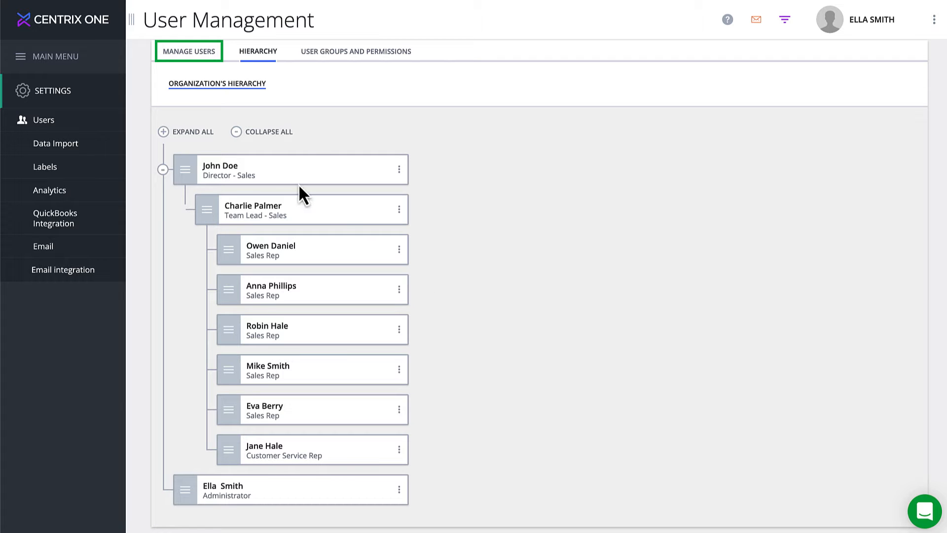
# - Check the hierarchic superior in the sales team lead's user account, leaving the account details unchanged
pyautogui.click(190, 51)
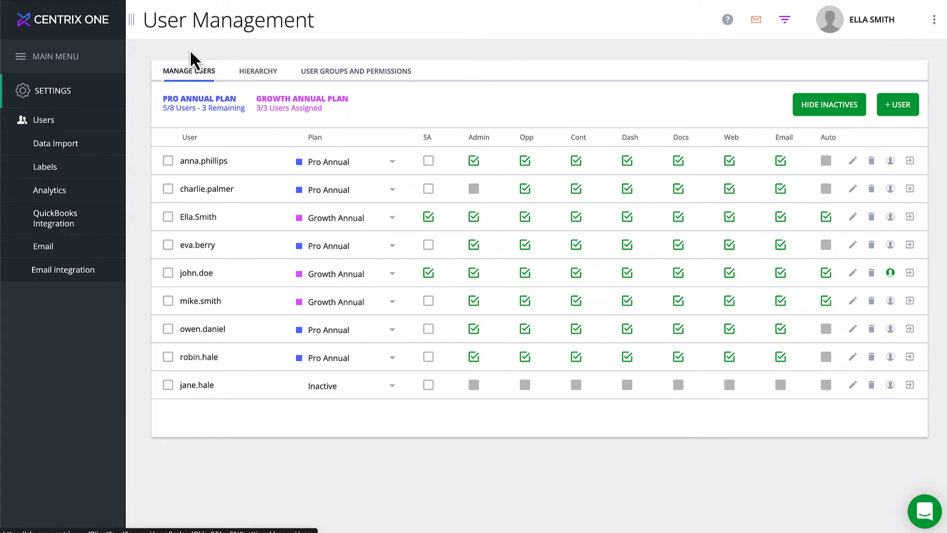
pyautogui.click(201, 190)
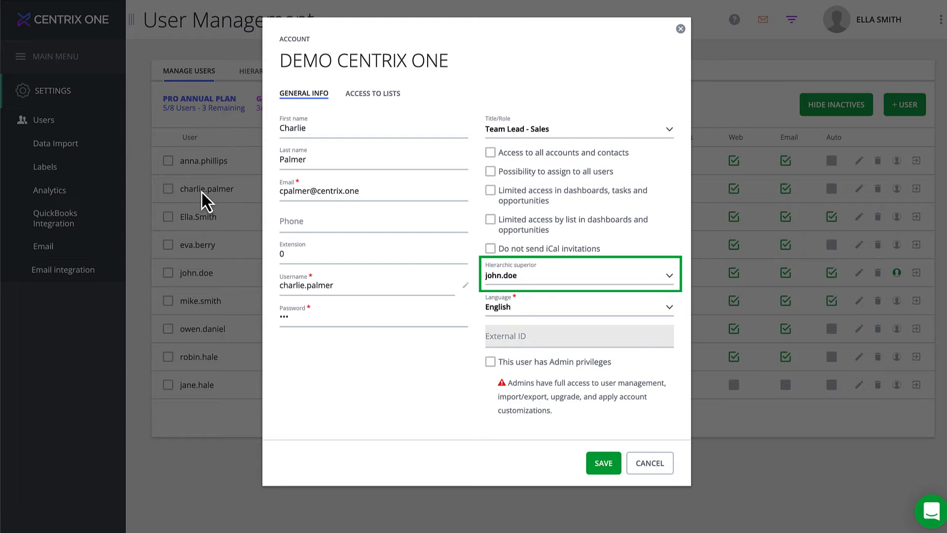
pyautogui.click(656, 463)
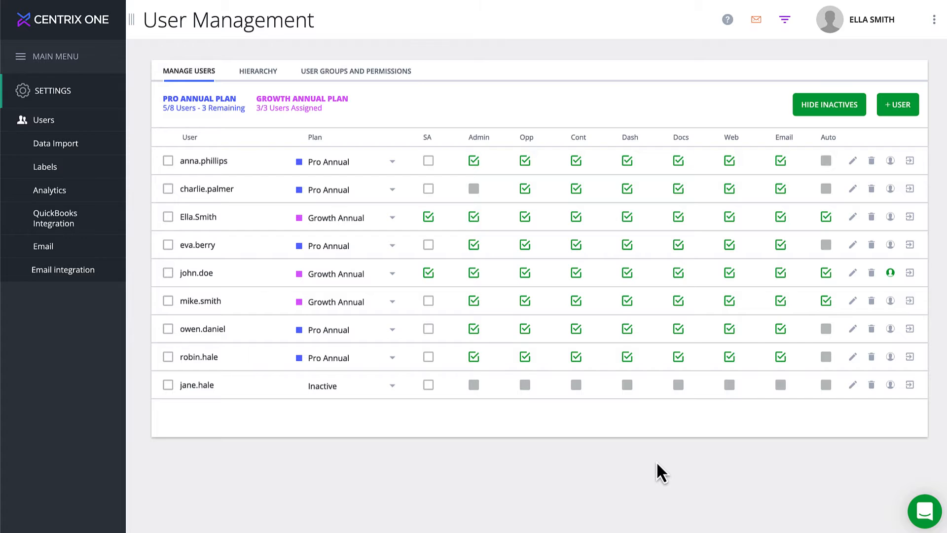
# - Review how roles are managed by opening and re-saving the Administrator role and marking Customer Service Rep without deleting it
pyautogui.click(369, 70)
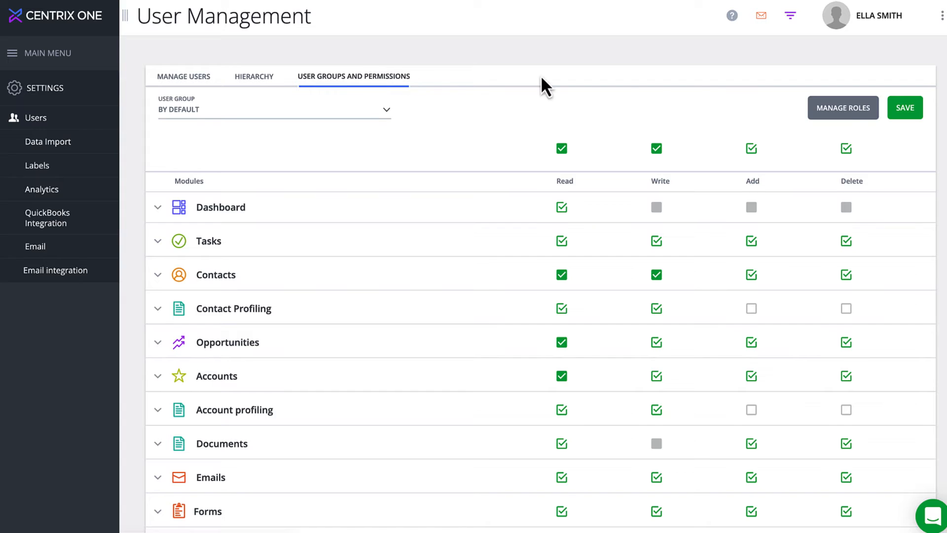
pyautogui.click(840, 105)
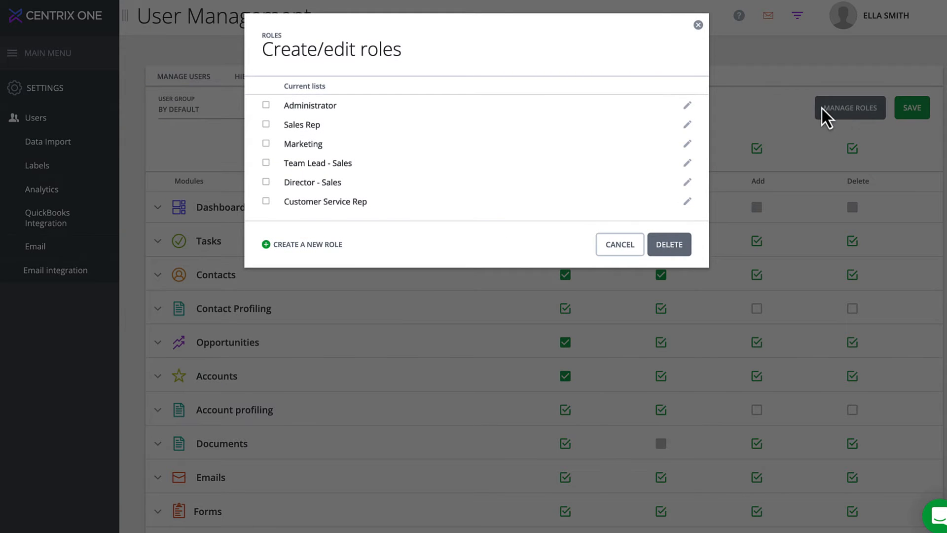
pyautogui.click(687, 105)
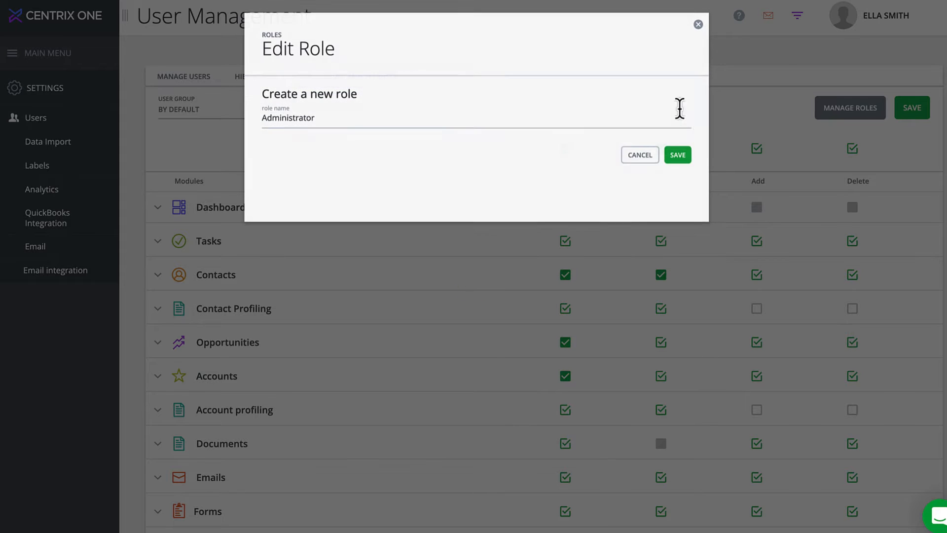
pyautogui.click(496, 117)
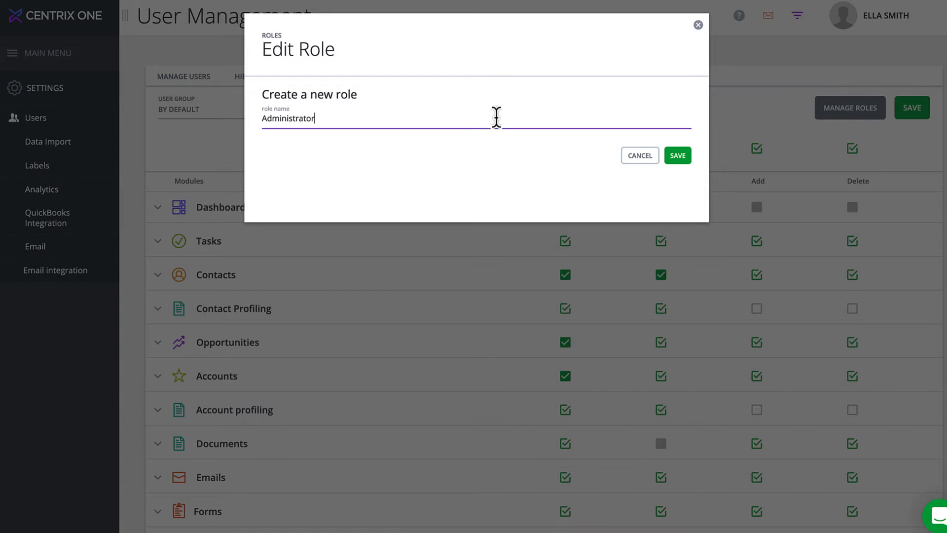
pyautogui.click(675, 157)
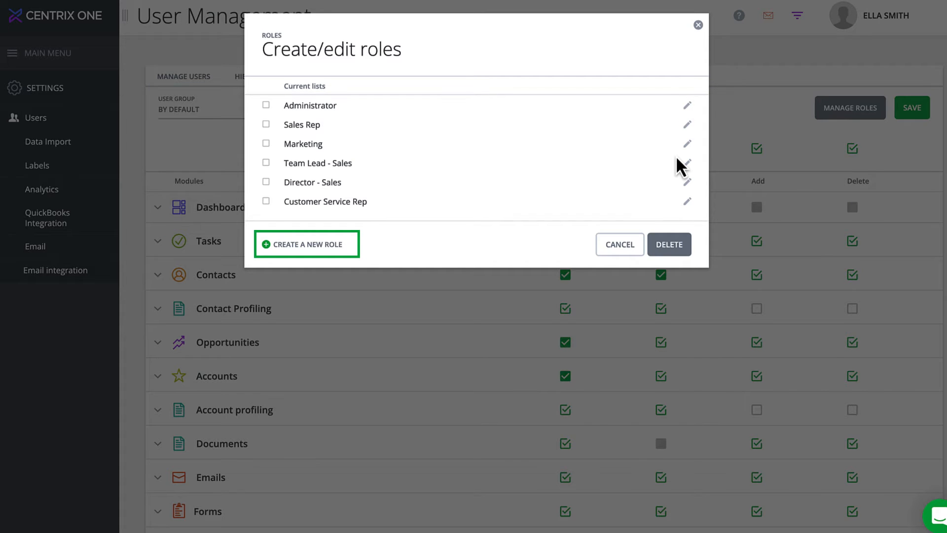
pyautogui.click(265, 201)
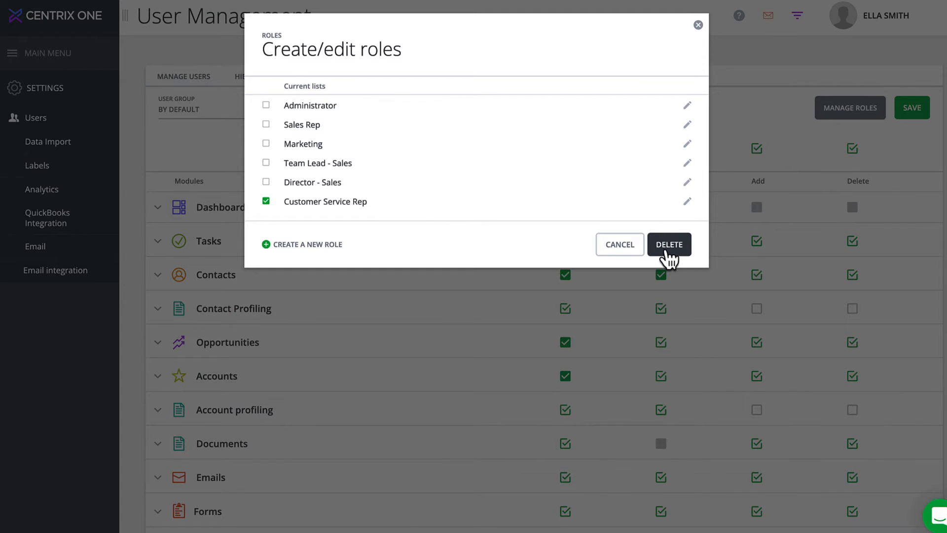
pyautogui.click(698, 24)
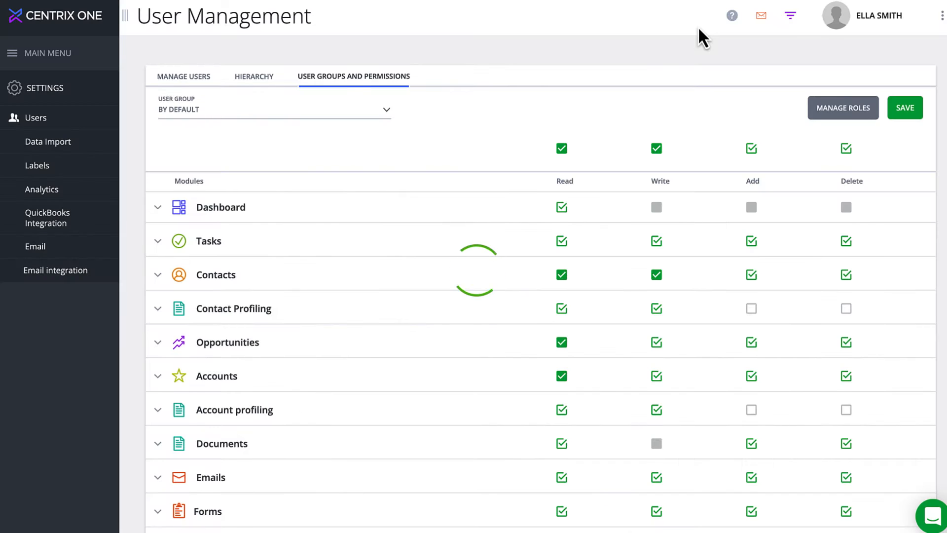
# - Review the full organization's hierarchy of users
pyautogui.click(260, 78)
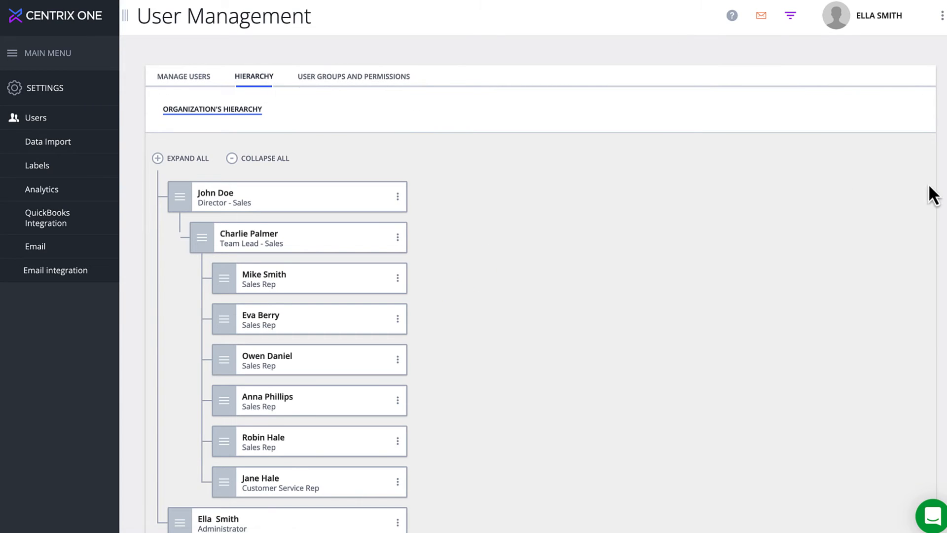
pyautogui.scroll(-2, 541, 289)
pyautogui.scroll(-1, 540, 289)
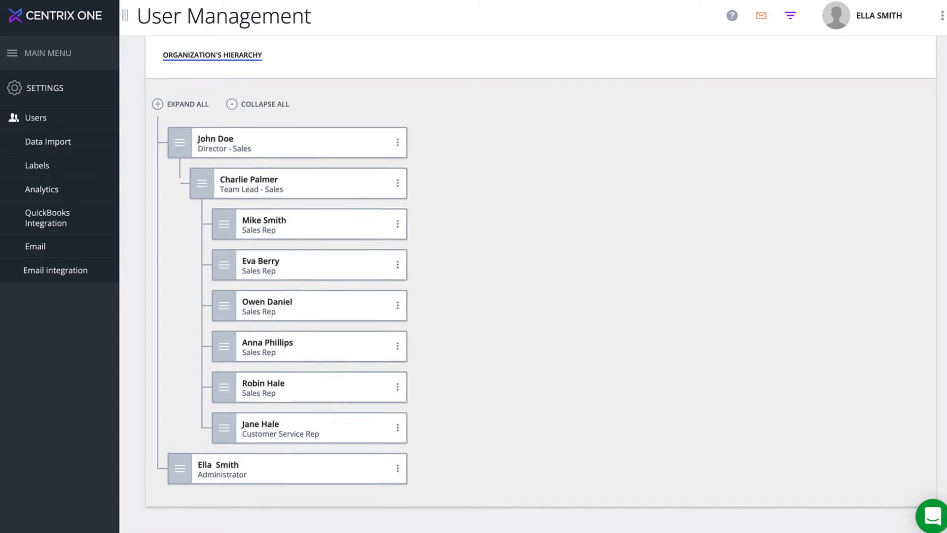
pyautogui.scroll(3, 529, 121)
# - Review the title/role options available in the sales team lead's user account without changing the role
pyautogui.click(180, 81)
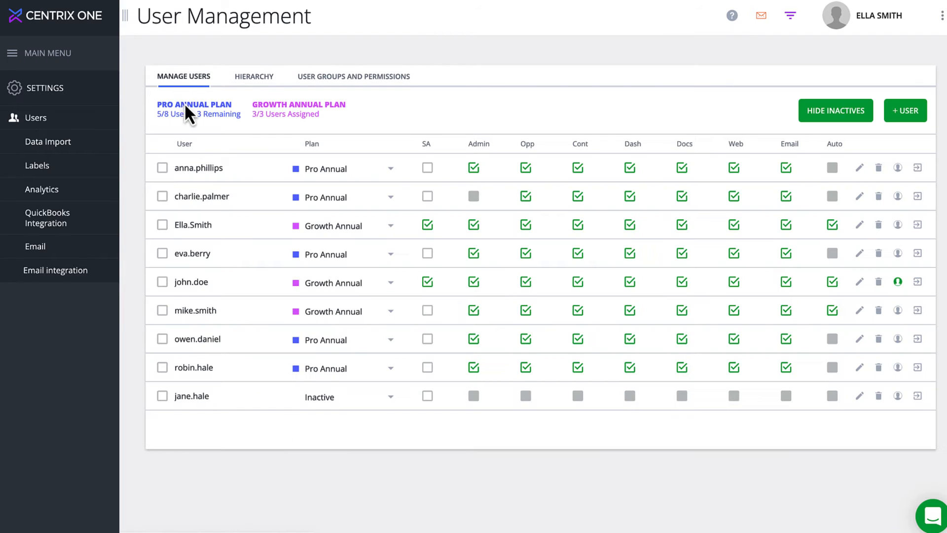
pyautogui.click(211, 202)
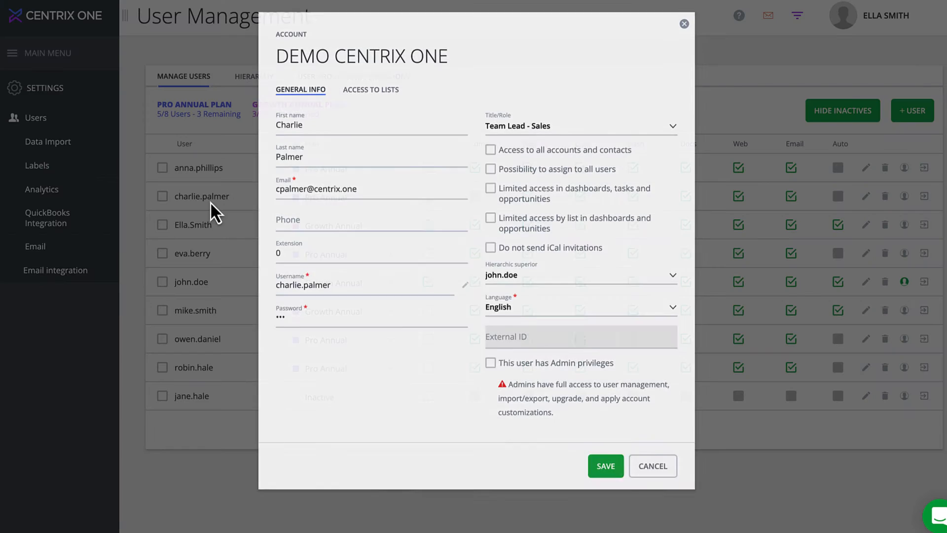
pyautogui.click(641, 130)
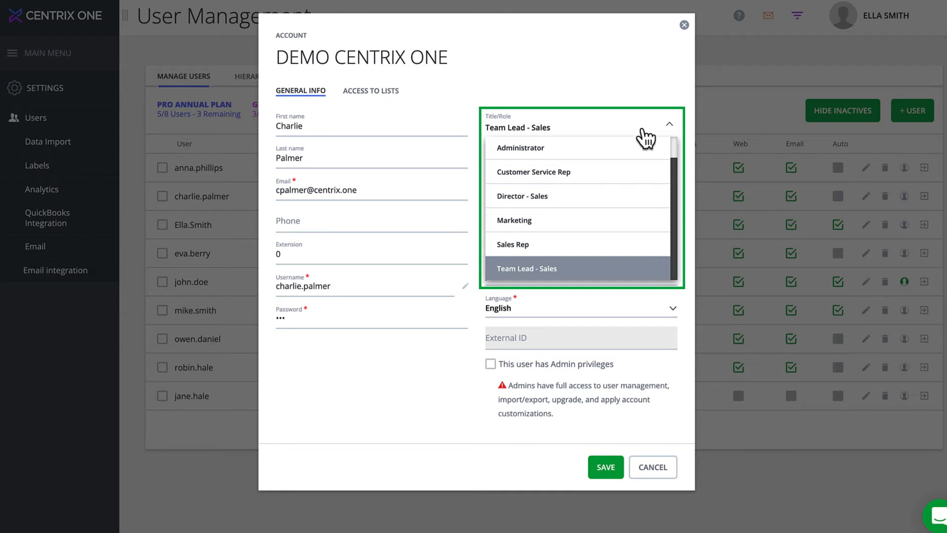
pyautogui.click(642, 130)
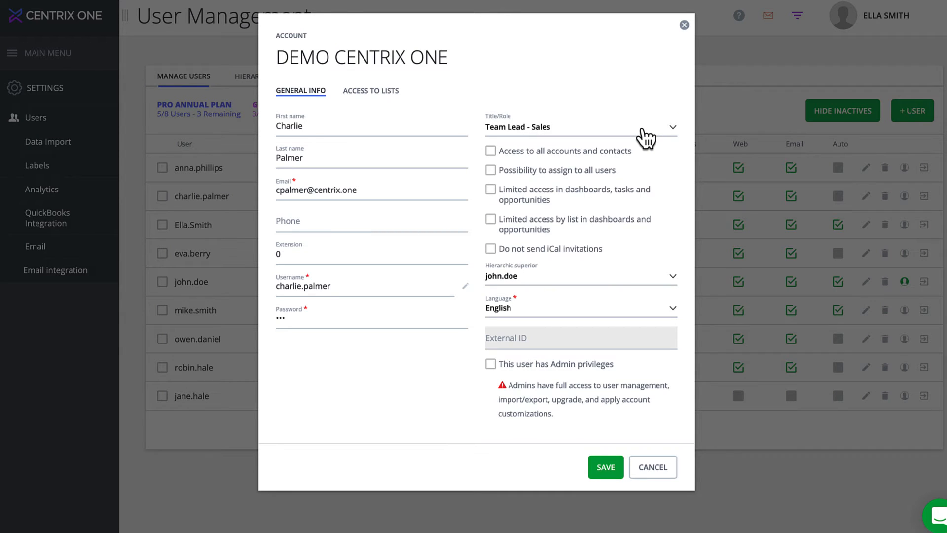
pyautogui.click(684, 26)
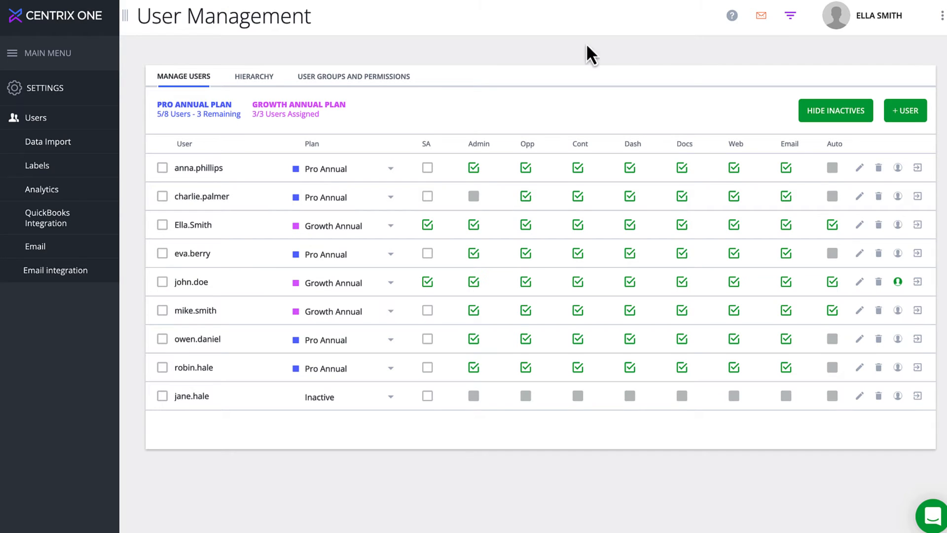
# - Grant the Director - Sales user group Read, Write, Add and Delete permissions across the modules and save
pyautogui.click(387, 78)
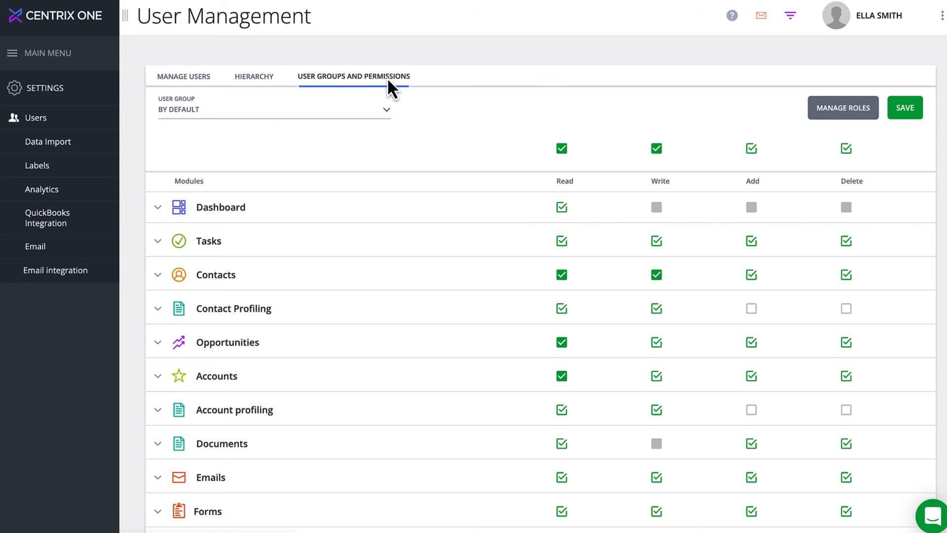
pyautogui.click(387, 112)
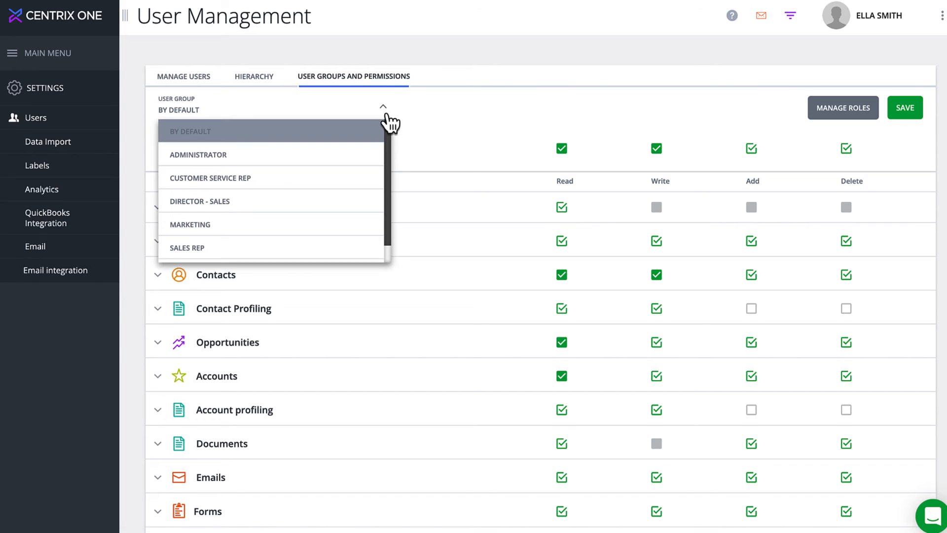
pyautogui.click(358, 201)
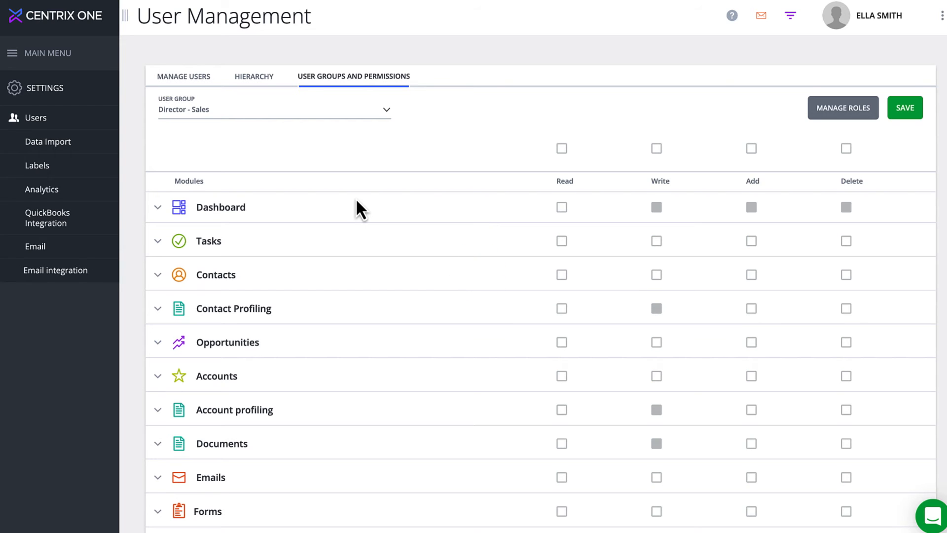
pyautogui.click(562, 148)
pyautogui.click(656, 149)
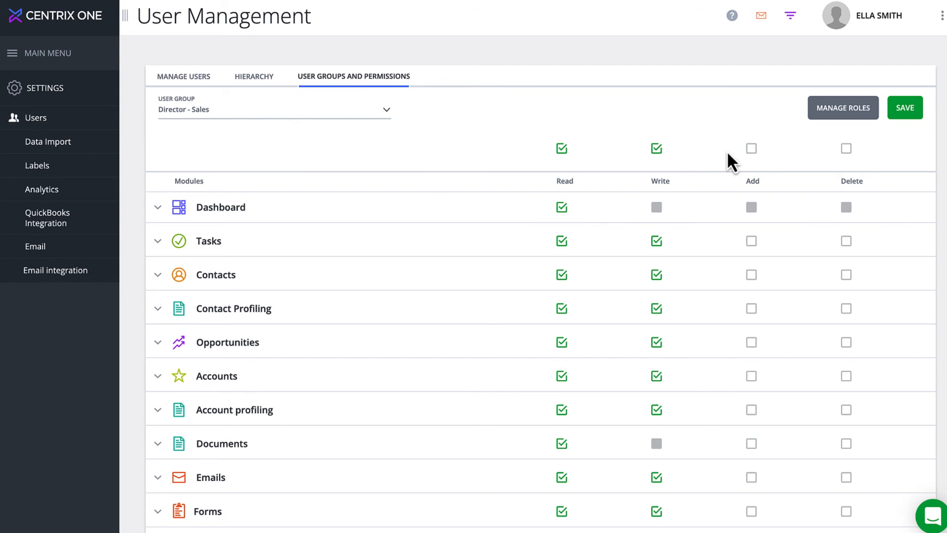
pyautogui.click(751, 149)
pyautogui.click(847, 149)
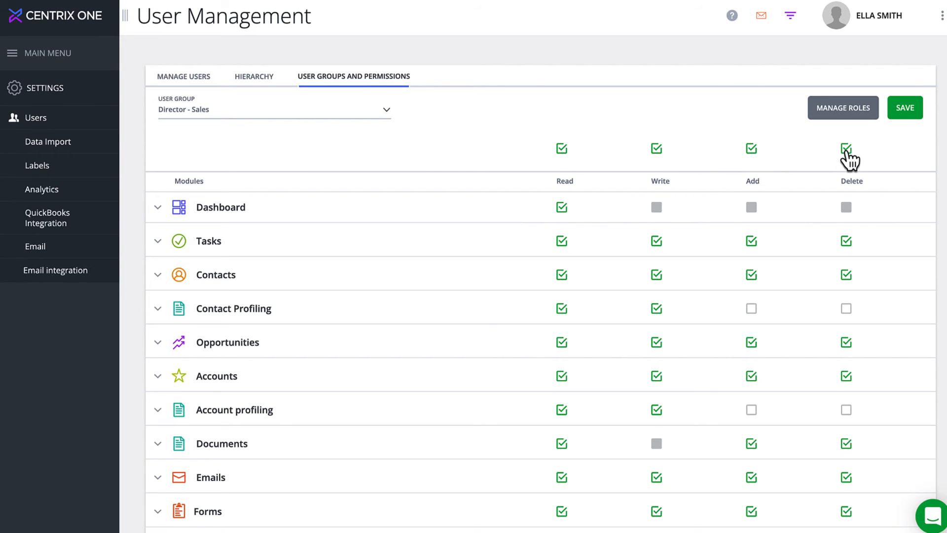
pyautogui.click(899, 118)
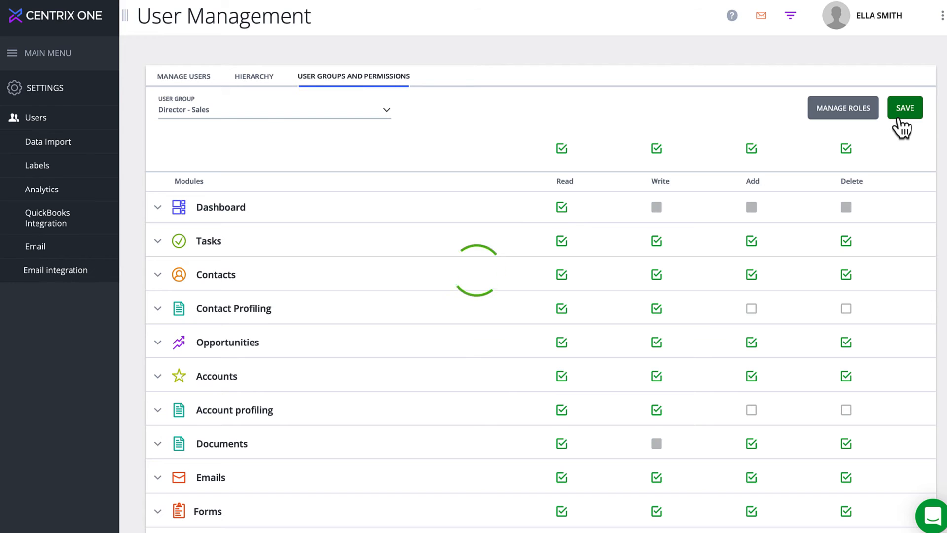
# - Grant the Customer Service Rep user group Read, Write, Add and Delete permissions across the modules
pyautogui.click(385, 118)
pyautogui.click(338, 178)
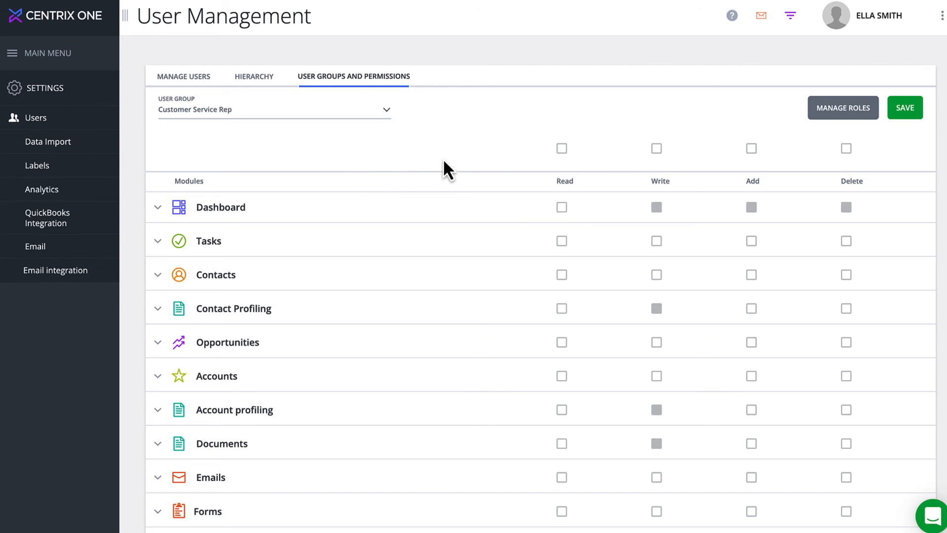
pyautogui.click(562, 149)
pyautogui.click(657, 149)
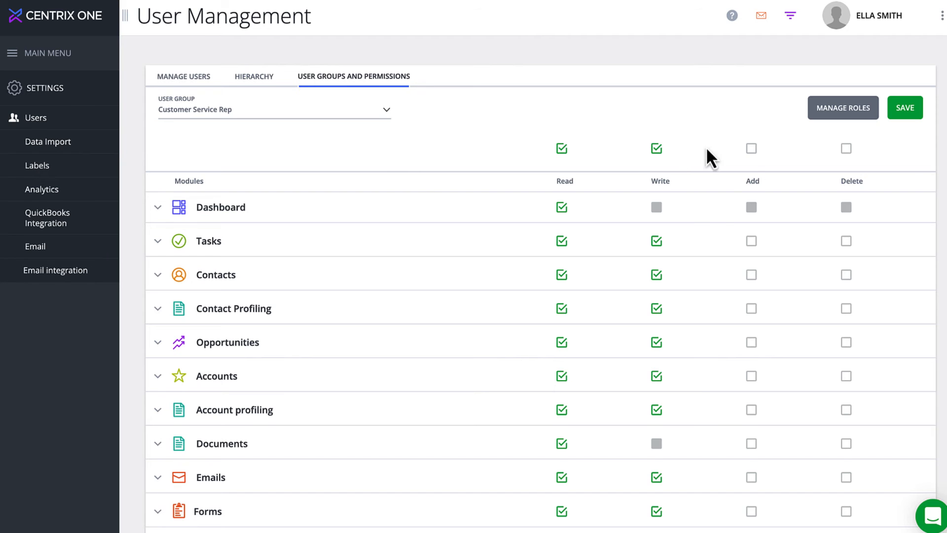
pyautogui.click(751, 148)
pyautogui.click(846, 149)
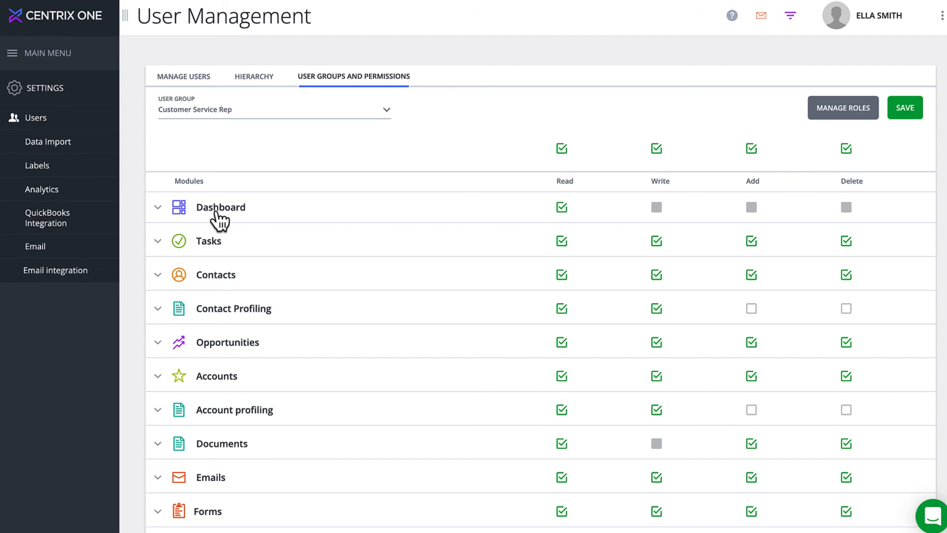
# - Remove the Customer Service Rep group's Read permission for the Pipeline and Sales items of the Dashboard module
pyautogui.click(157, 208)
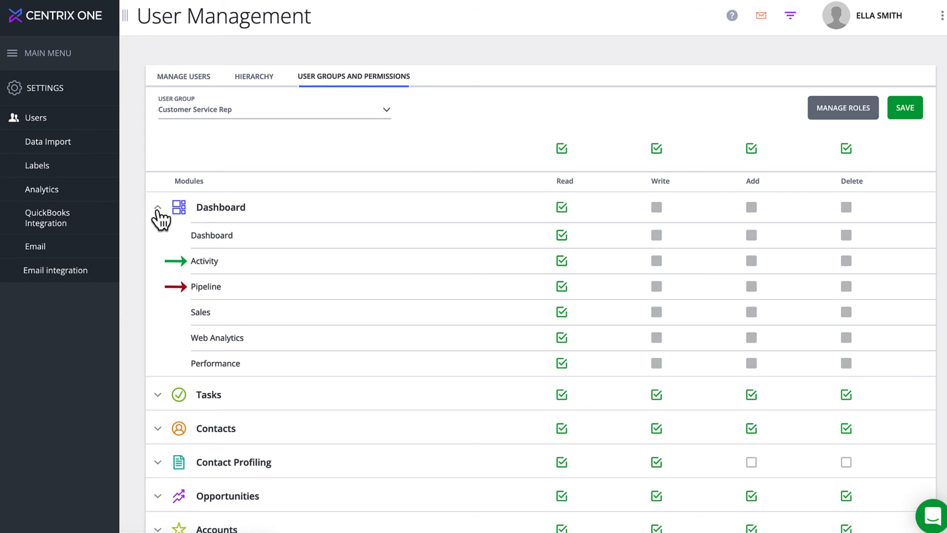
pyautogui.click(562, 287)
pyautogui.click(562, 313)
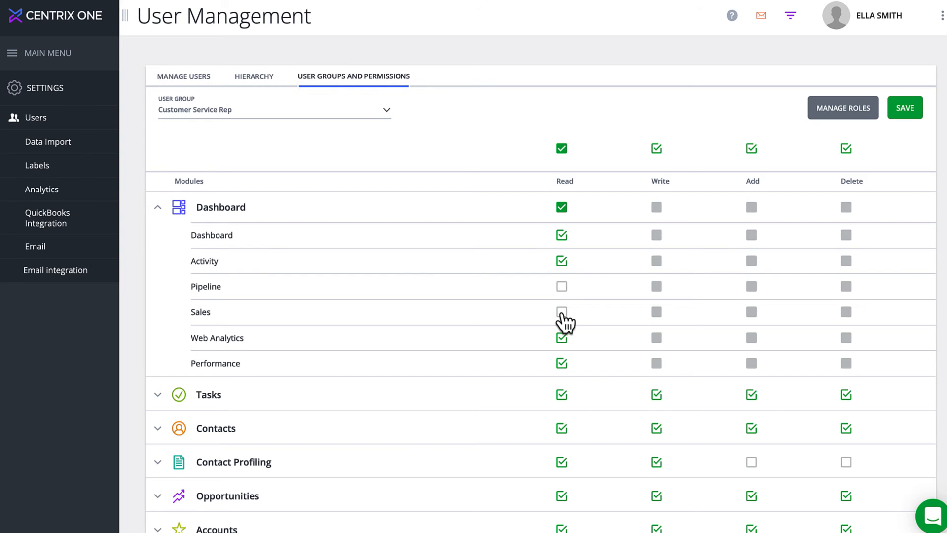
pyautogui.click(158, 207)
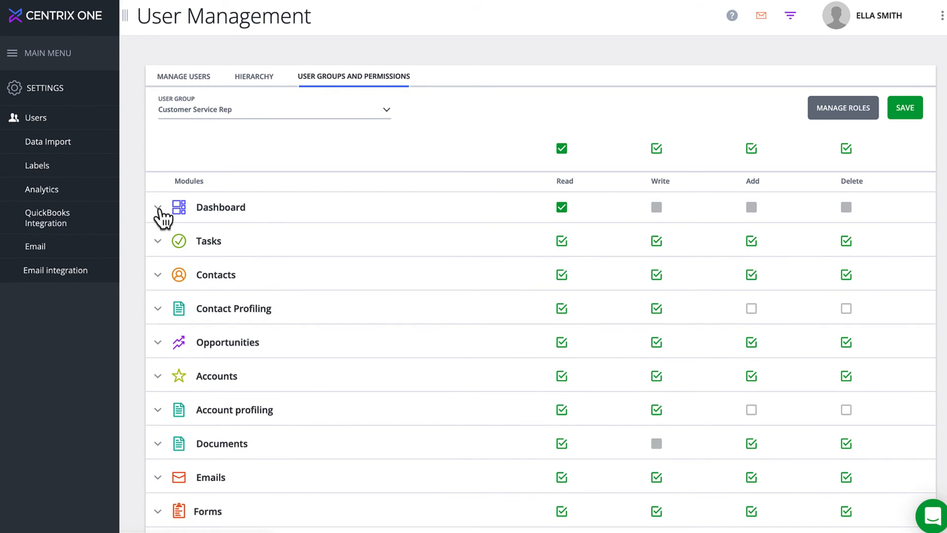
# - Remove the Customer Service Rep group's Write and Delete permissions for Tasks
pyautogui.click(158, 243)
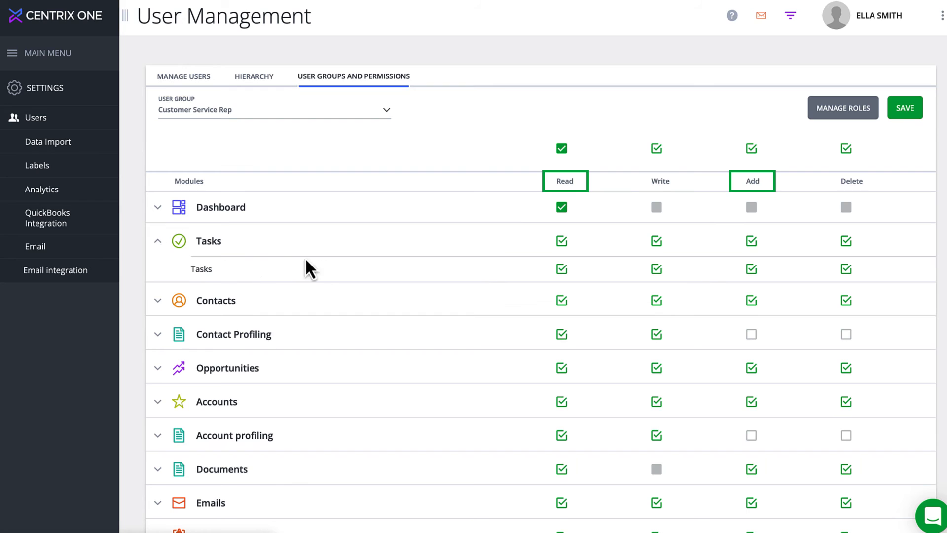
pyautogui.click(657, 270)
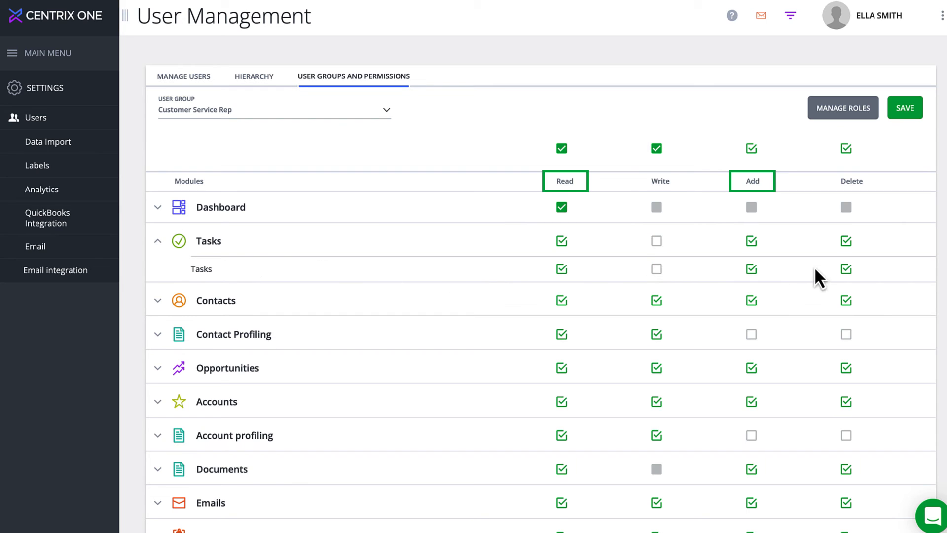
pyautogui.click(845, 269)
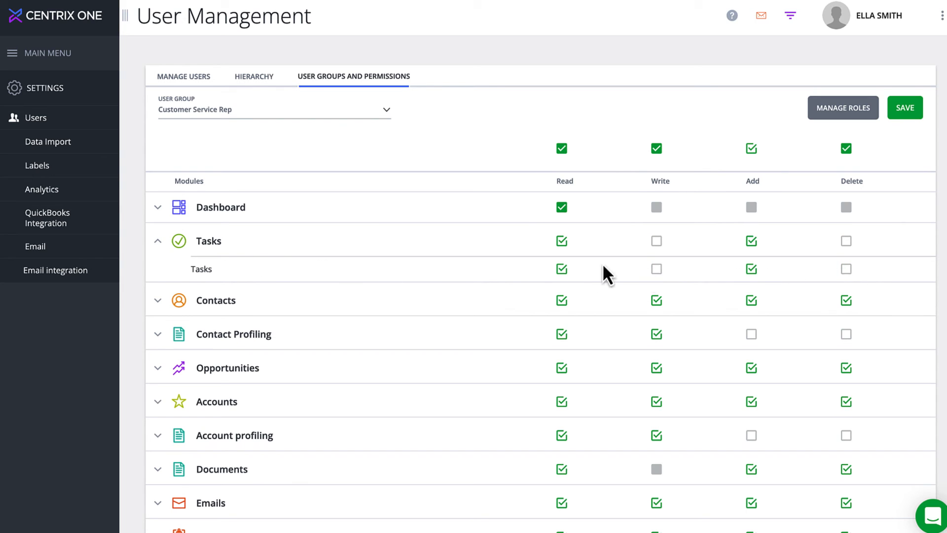
# - Remove the Customer Service Rep group's Write permission for the Rep 1, Rep 2, Rep 3 and Rep 4 fields of Contacts
pyautogui.click(157, 241)
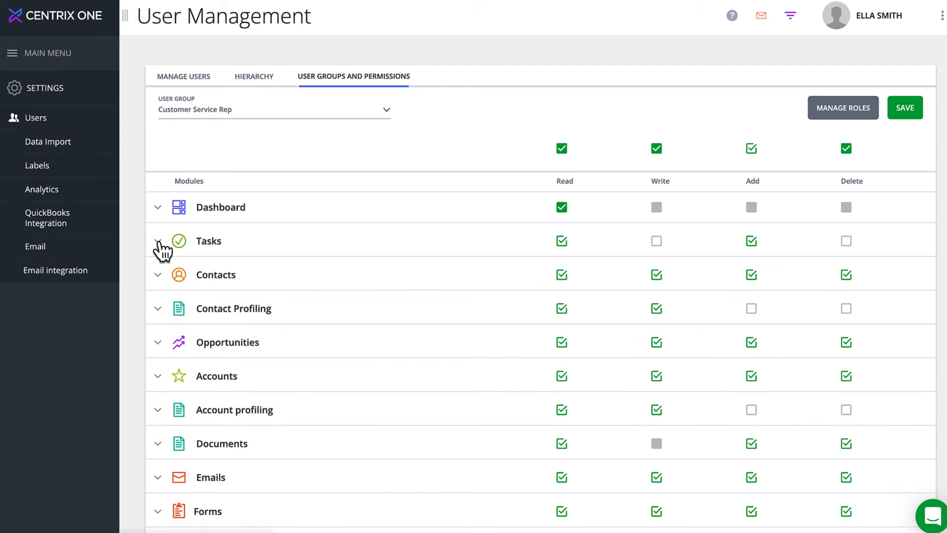
pyautogui.click(158, 275)
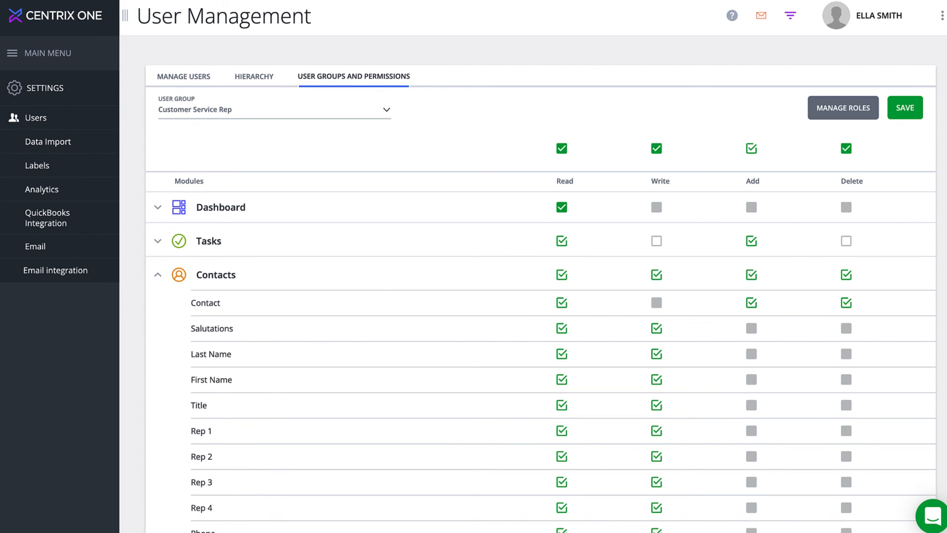
pyautogui.scroll(-4, 541, 293)
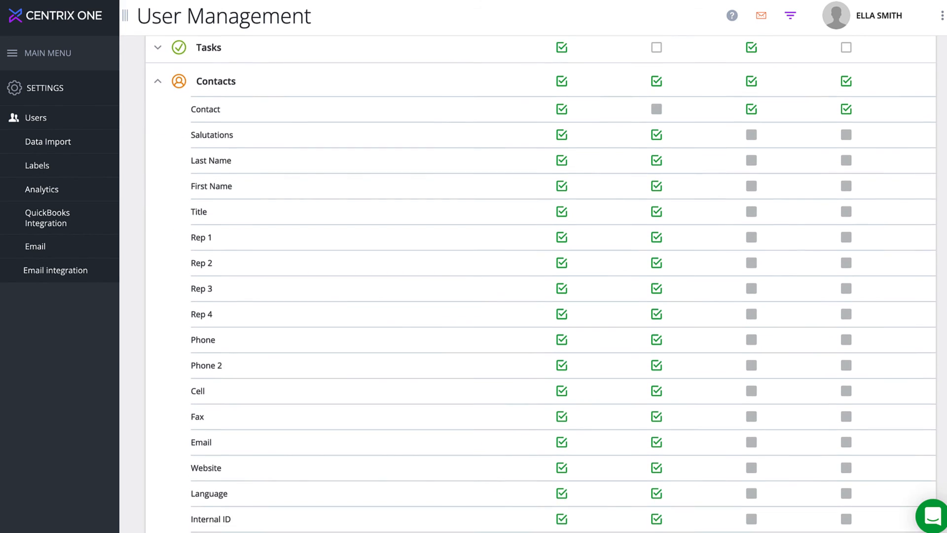
pyautogui.scroll(-1, 541, 284)
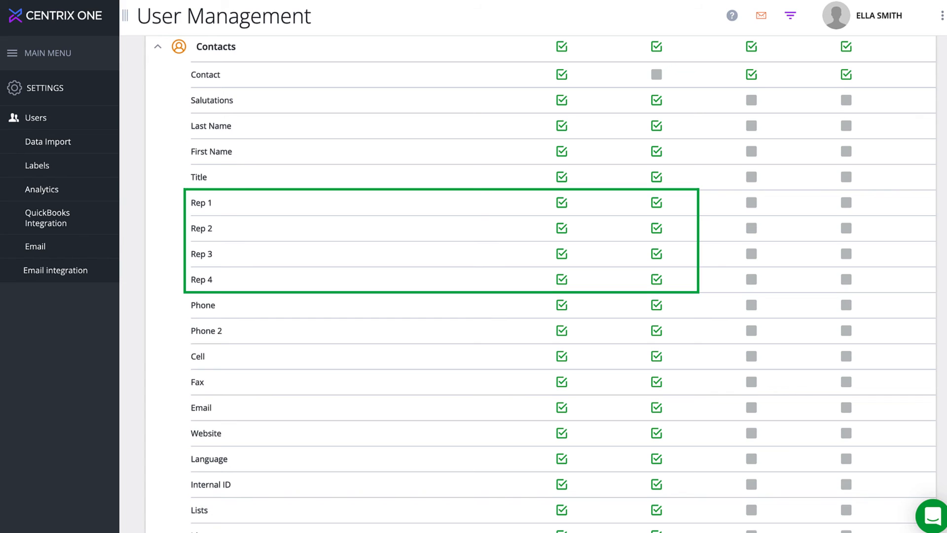
pyautogui.click(658, 207)
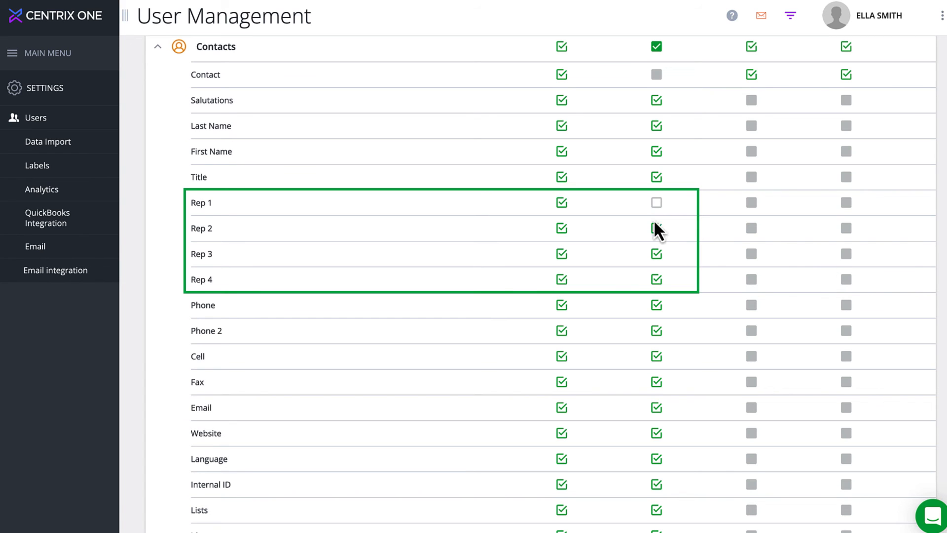
pyautogui.click(656, 229)
pyautogui.click(657, 257)
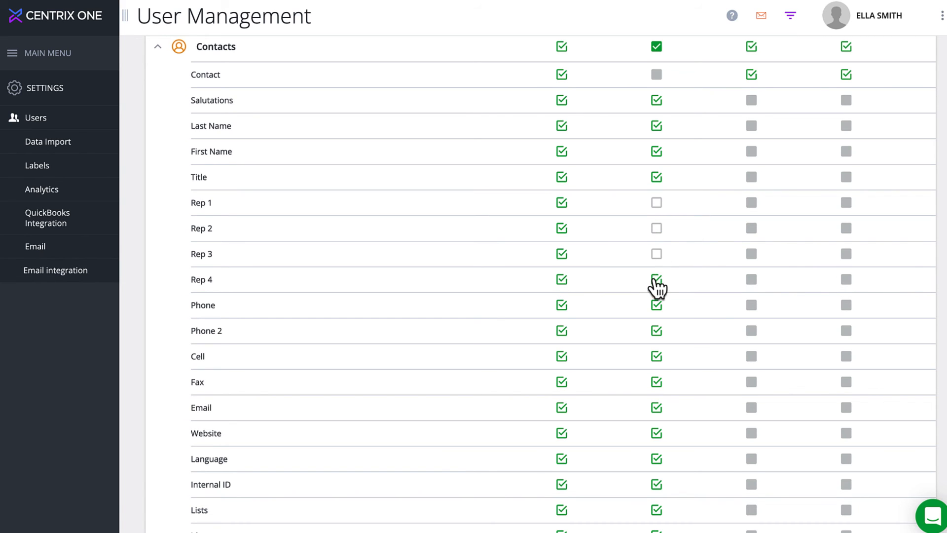
pyautogui.click(656, 280)
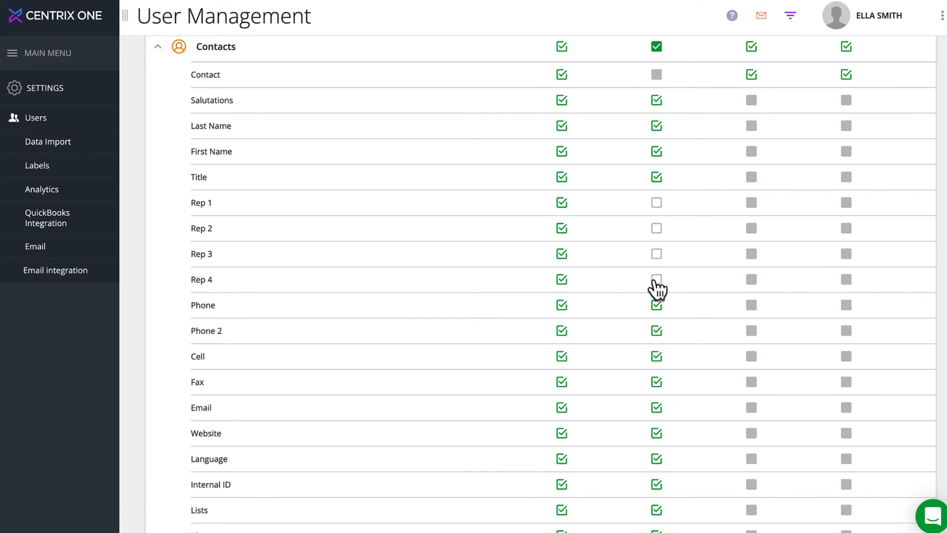
pyautogui.click(156, 48)
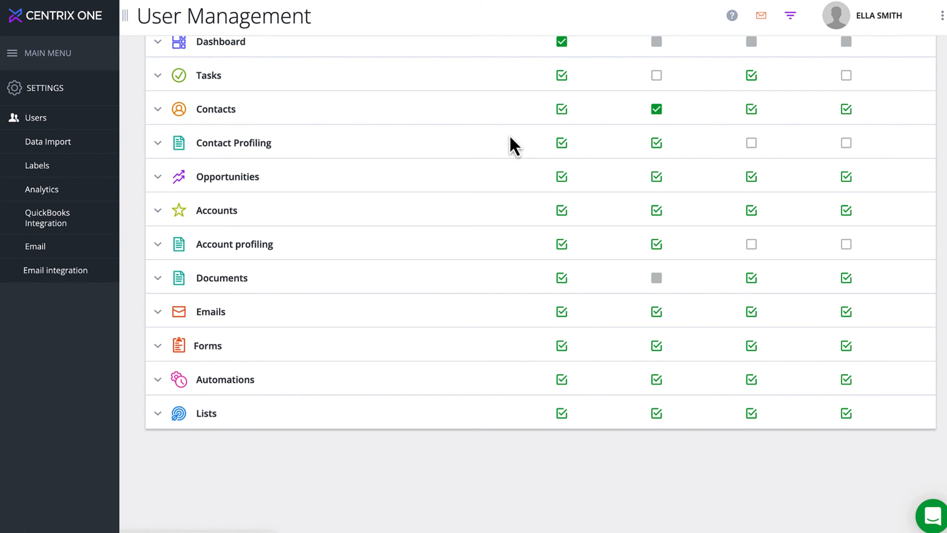
# - In Contact Profiling, remove the Customer Service Rep group's Write permission for Birth-Day and its Read and Write permissions for Contract Type
pyautogui.scroll(2, 540, 281)
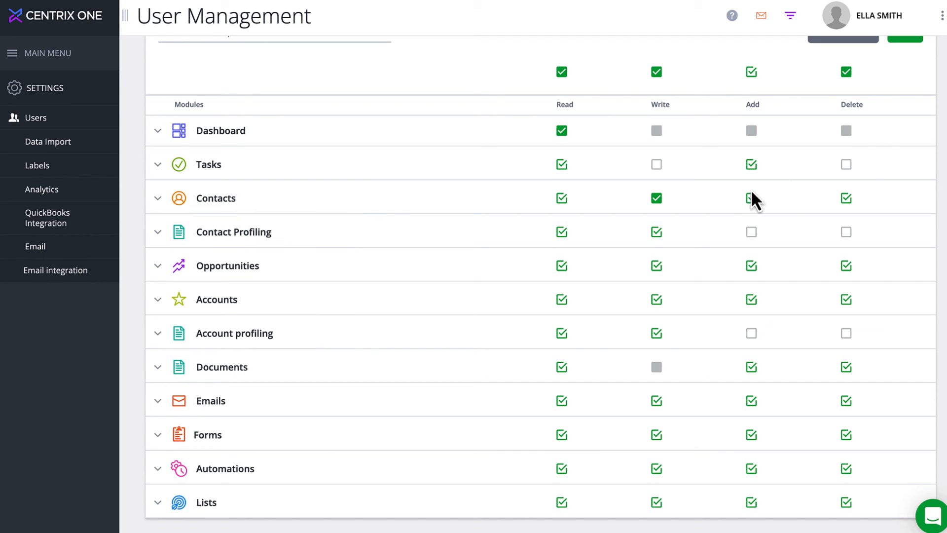
pyautogui.click(158, 235)
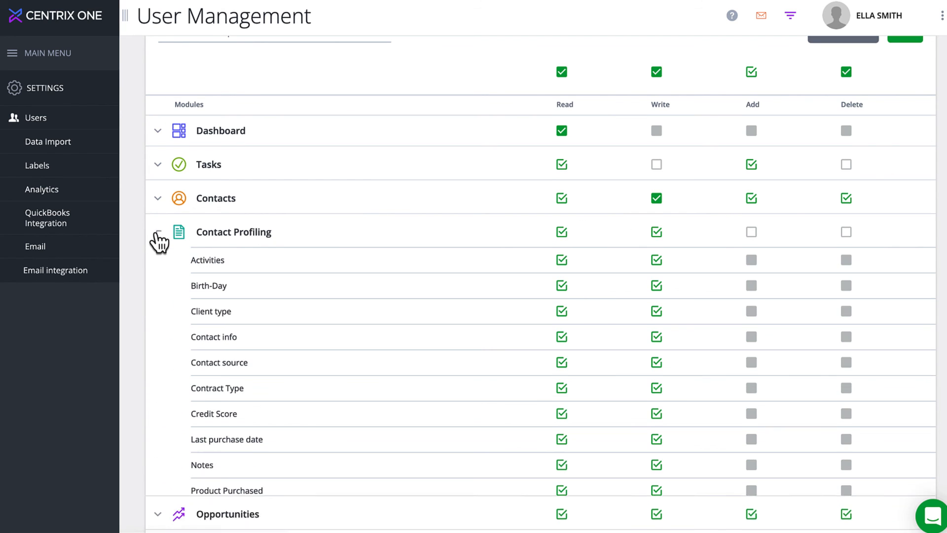
pyautogui.click(657, 286)
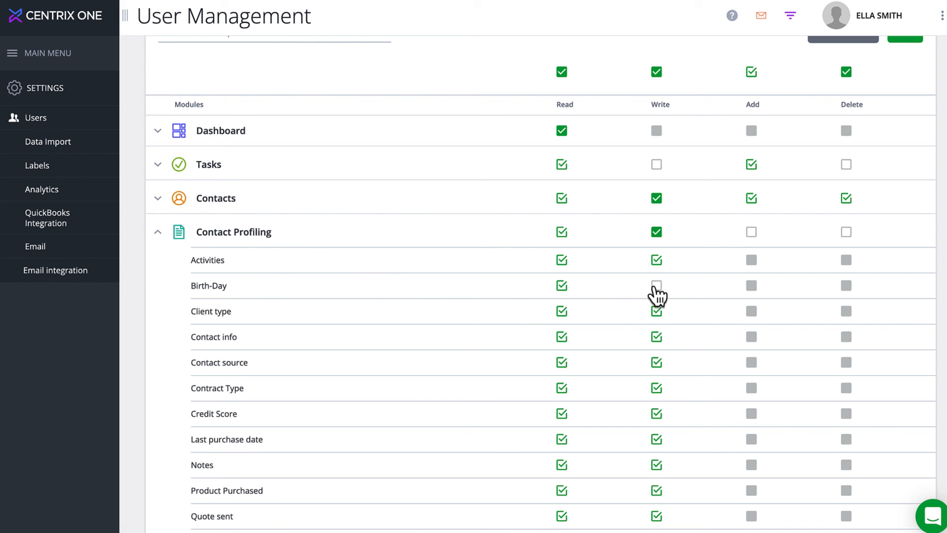
pyautogui.click(563, 388)
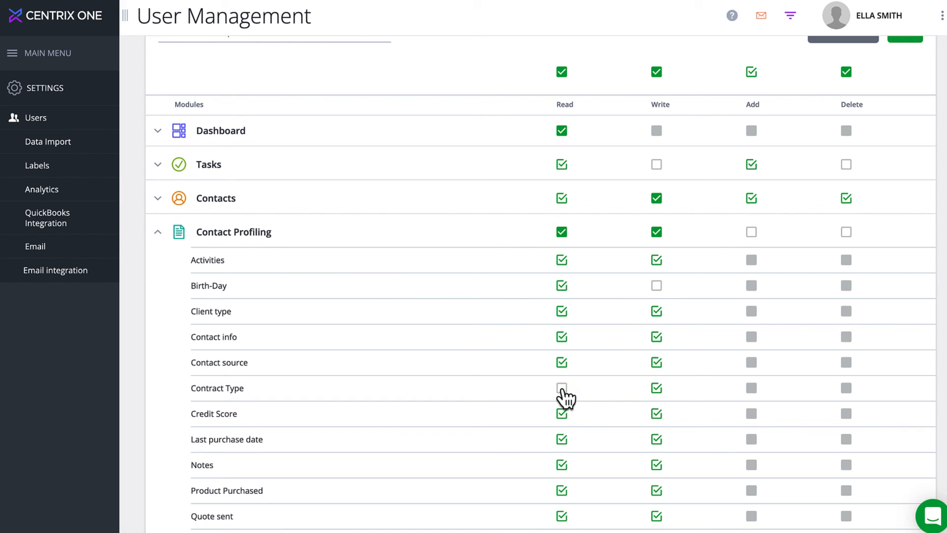
pyautogui.click(657, 388)
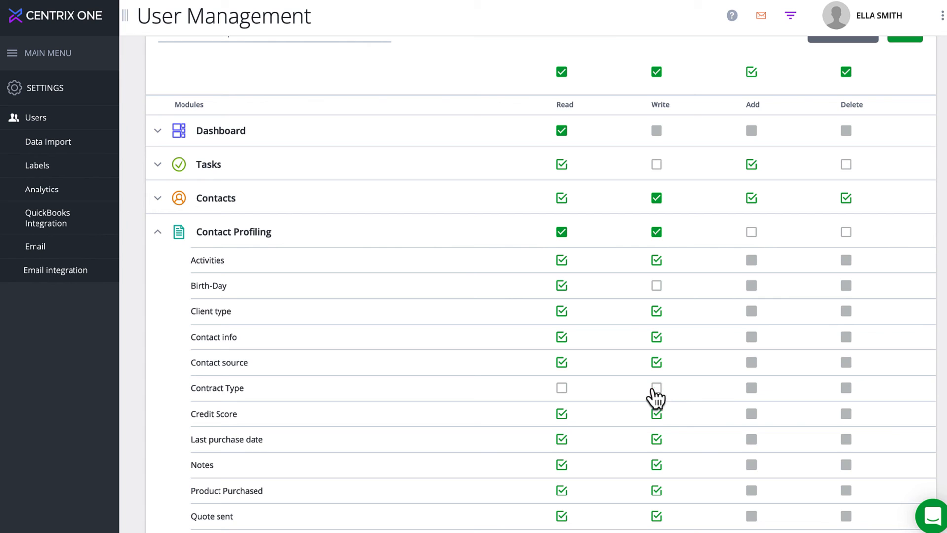
pyautogui.click(158, 234)
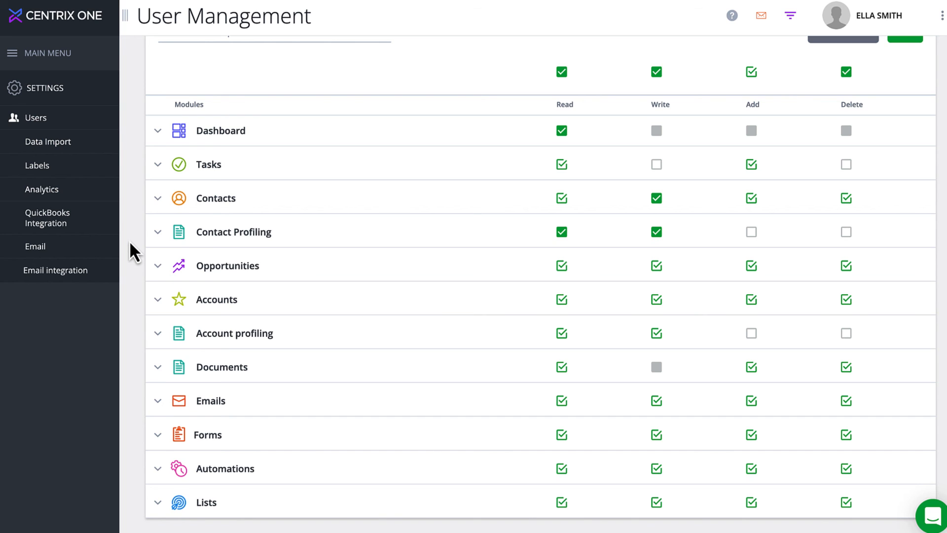
# - Remove the Customer Service Rep group's Read permission for Dashboard and its Read and Add permissions for Tasks, and save
pyautogui.click(562, 131)
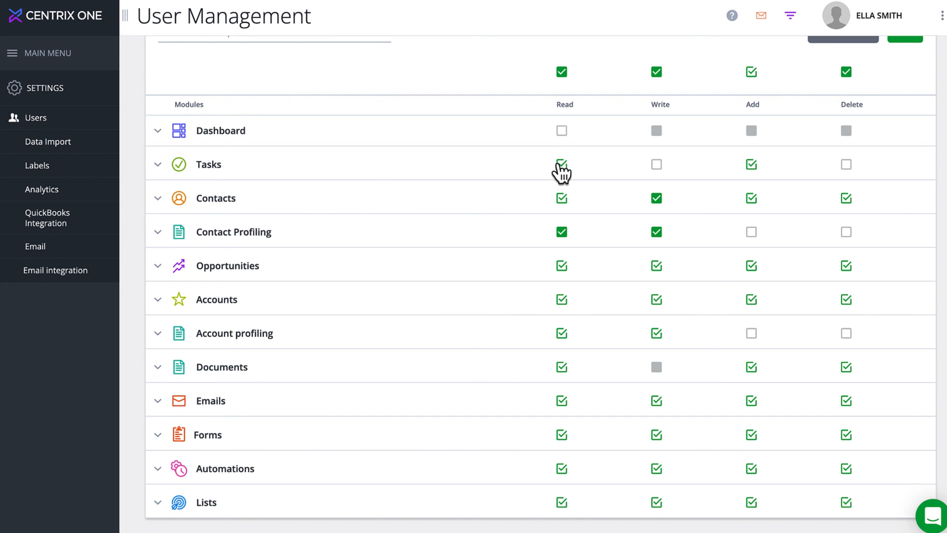
pyautogui.click(751, 166)
pyautogui.scroll(3, 541, 290)
pyautogui.click(907, 101)
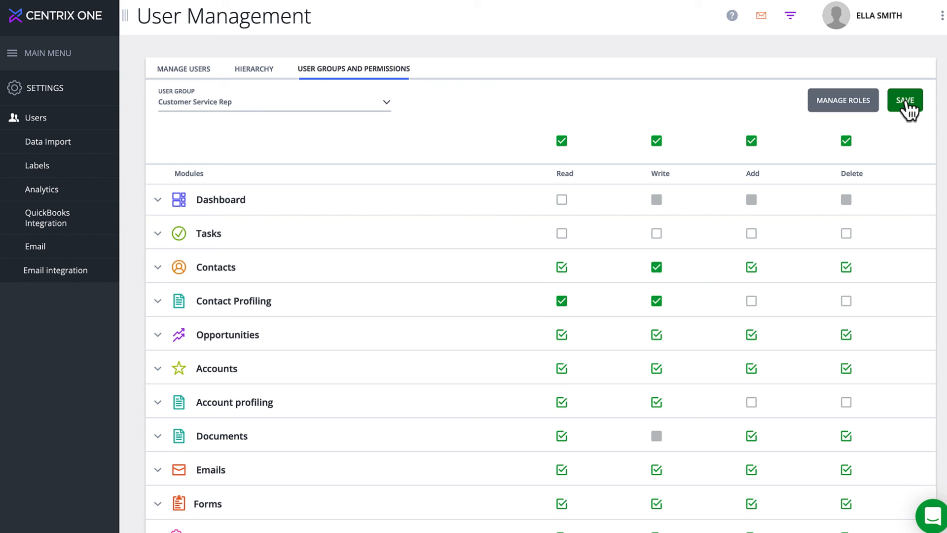
# - Clear all Read, Write, Add and Delete permissions across the modules for the By Default user group
pyautogui.click(385, 106)
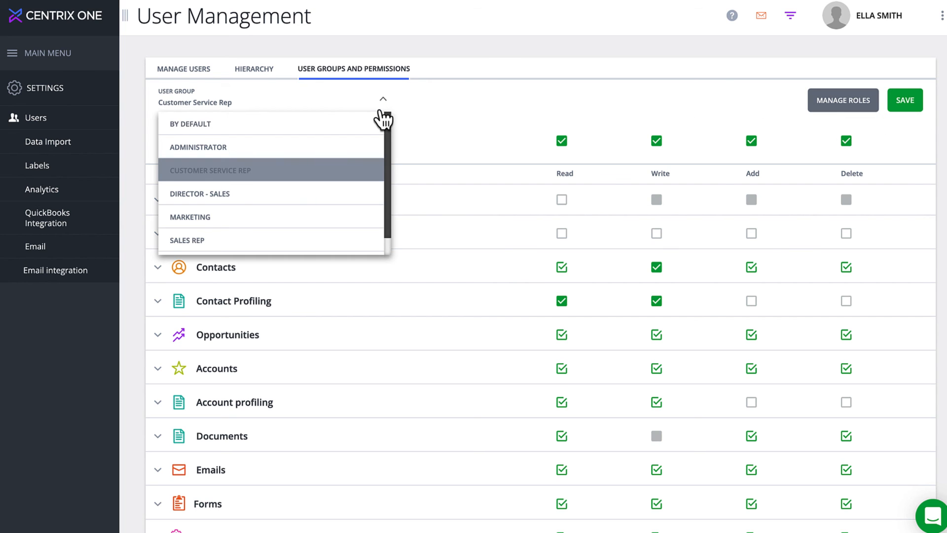
pyautogui.click(381, 122)
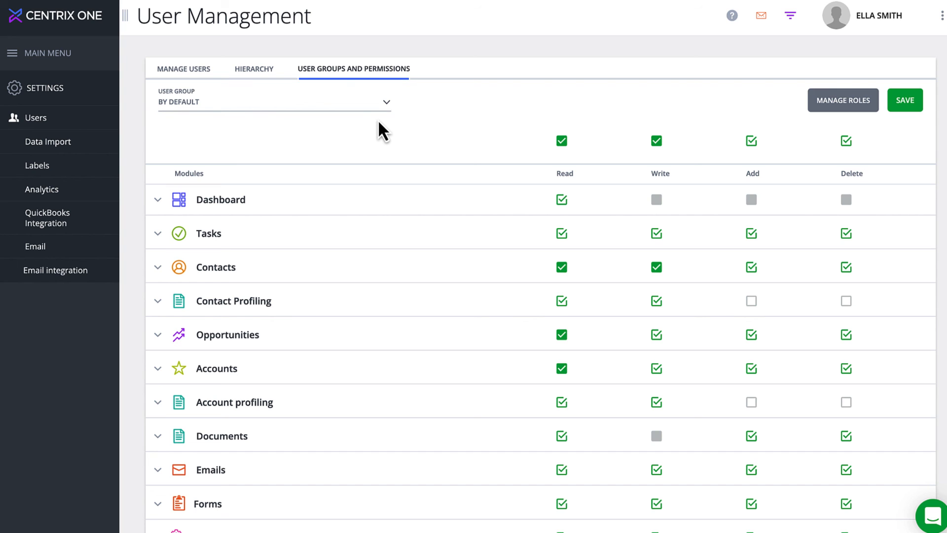
pyautogui.click(562, 141)
pyautogui.click(656, 142)
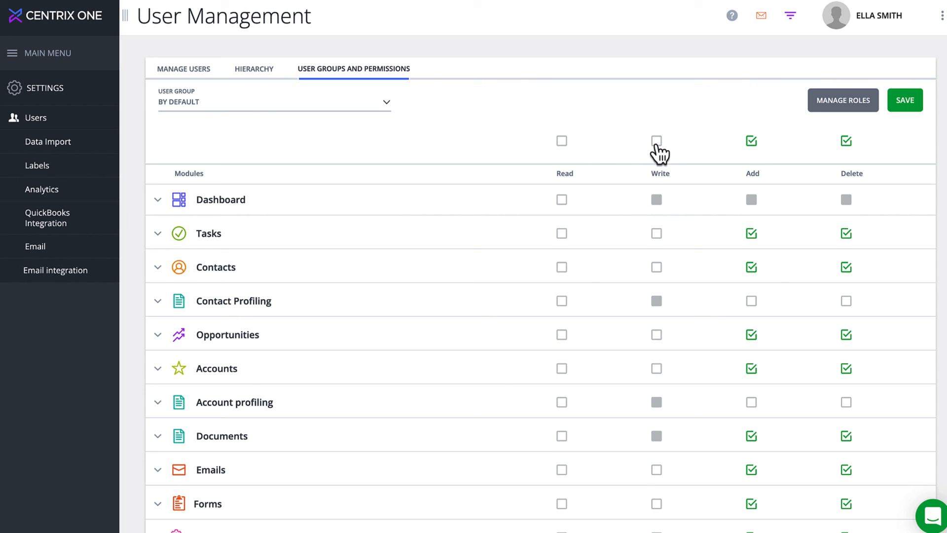
pyautogui.click(751, 141)
pyautogui.click(847, 143)
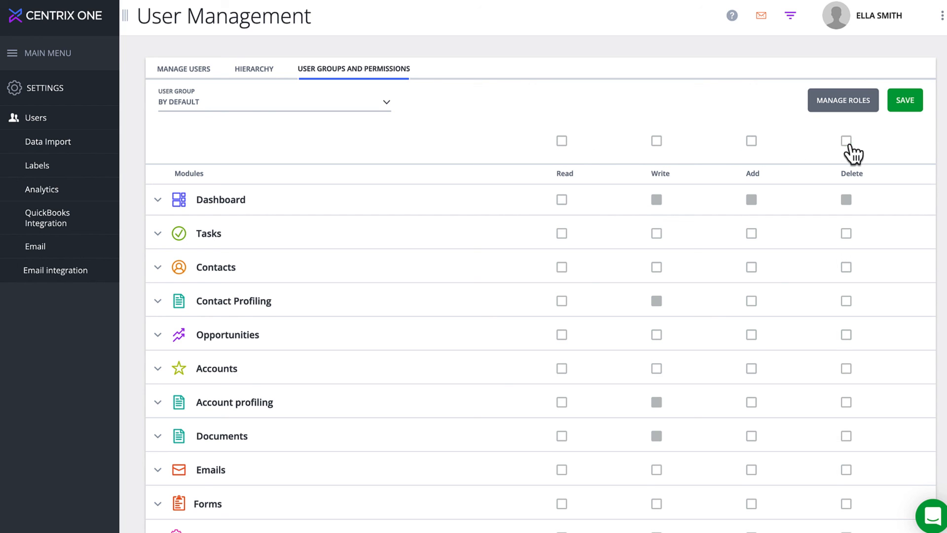
pyautogui.click(385, 118)
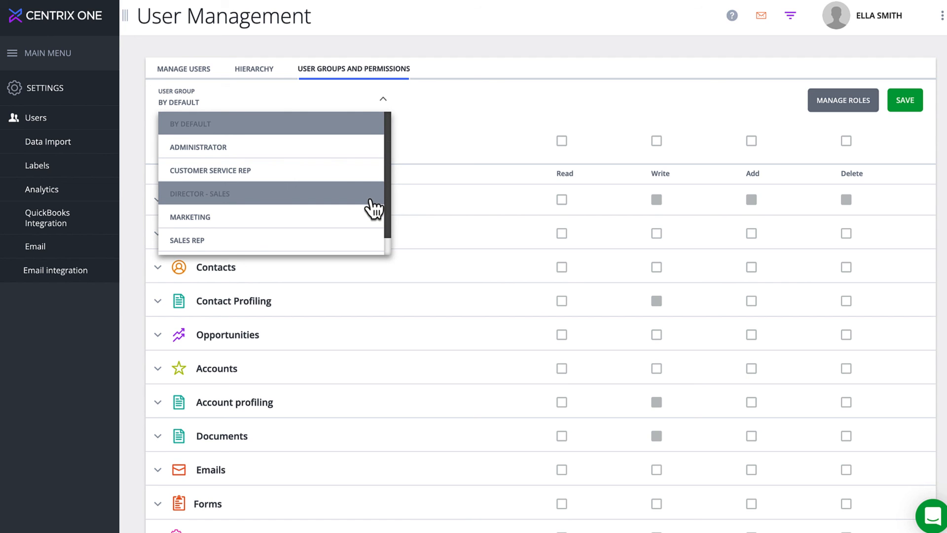
pyautogui.click(510, 157)
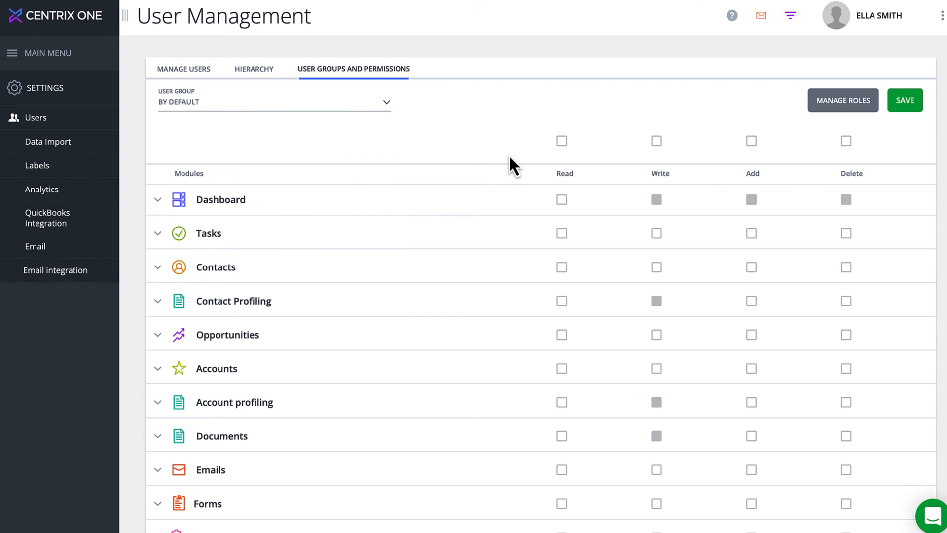